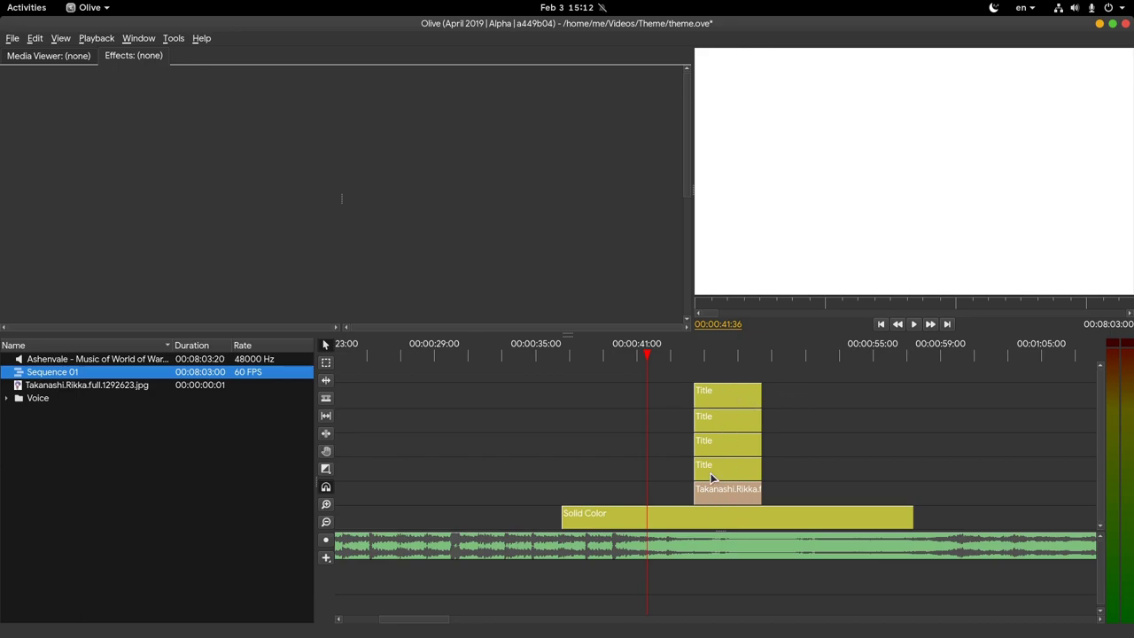
Step: Preview the Preperations slide playing over the white background
left_click(683, 356)
key("space")
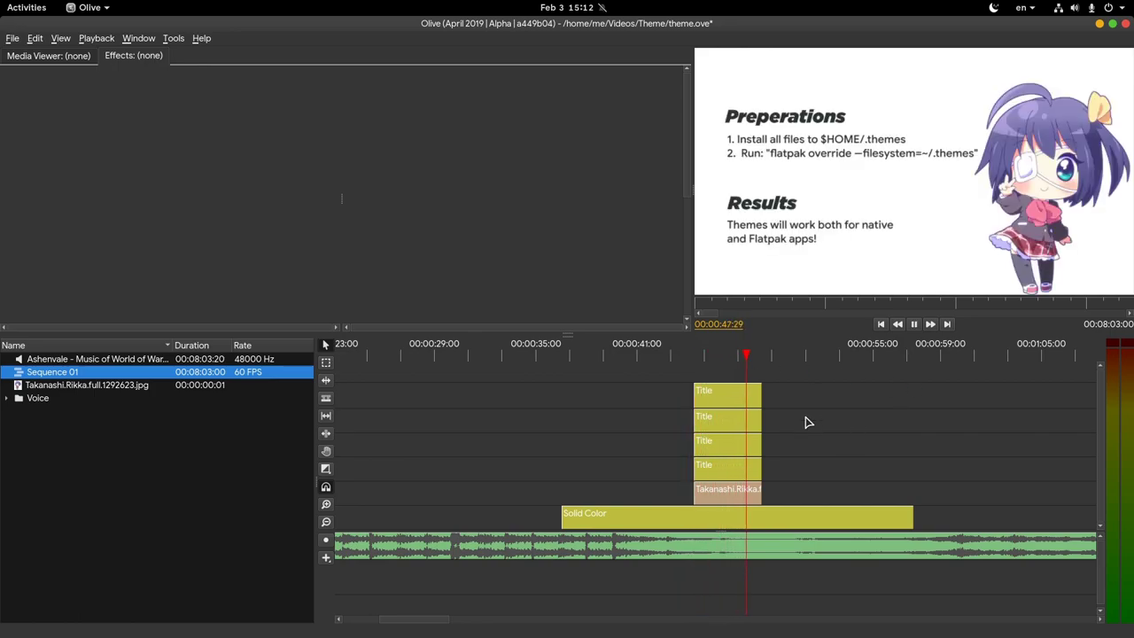
key("space")
Step: Add default transitions to the four Title clips and the Takanashi image clip
left_click_drag(802, 399, 699, 493)
right_click(698, 493)
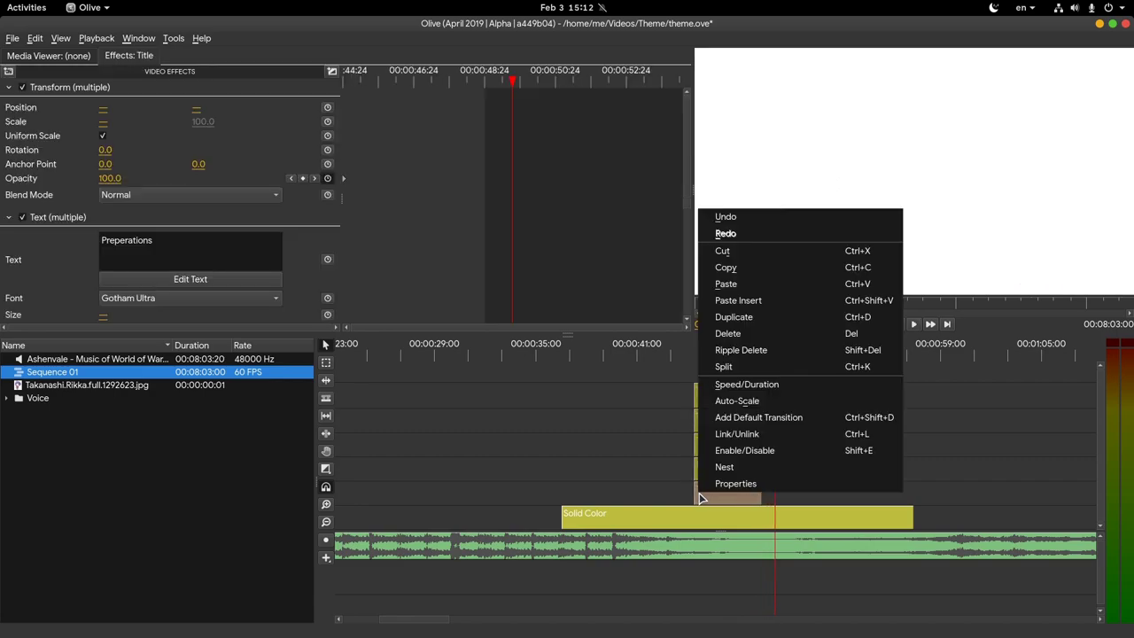
left_click(831, 427)
Step: Play the title section again to check the new transitions
left_click(682, 353)
key("space")
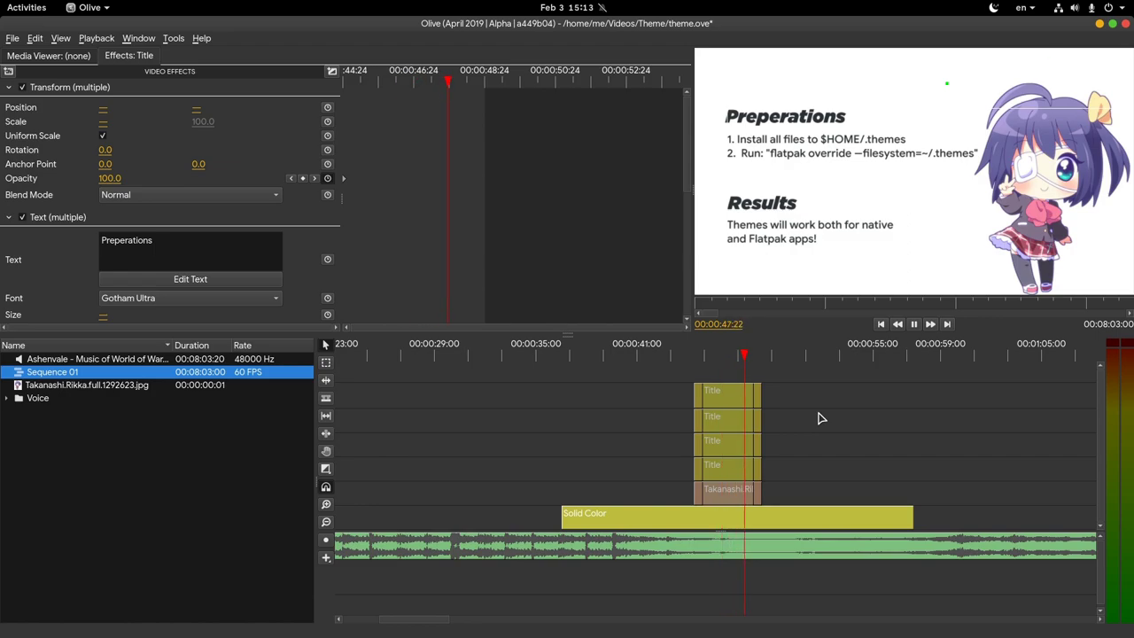
key("space")
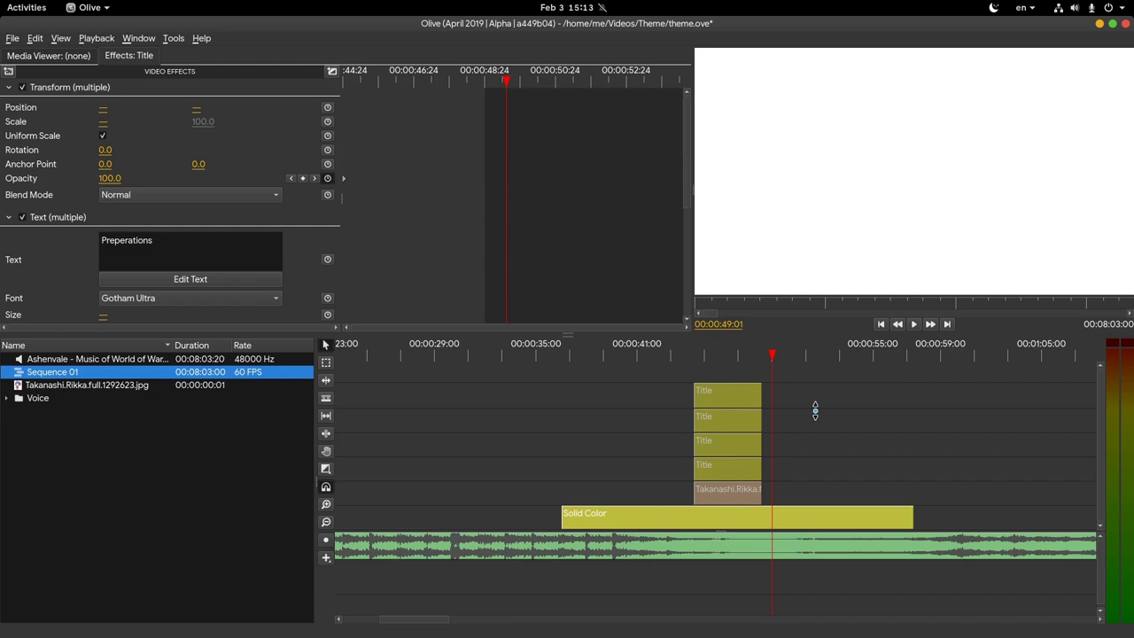
Step: Nest the four Title clips and the Takanashi image into Nested Sequence 01
left_click(829, 433)
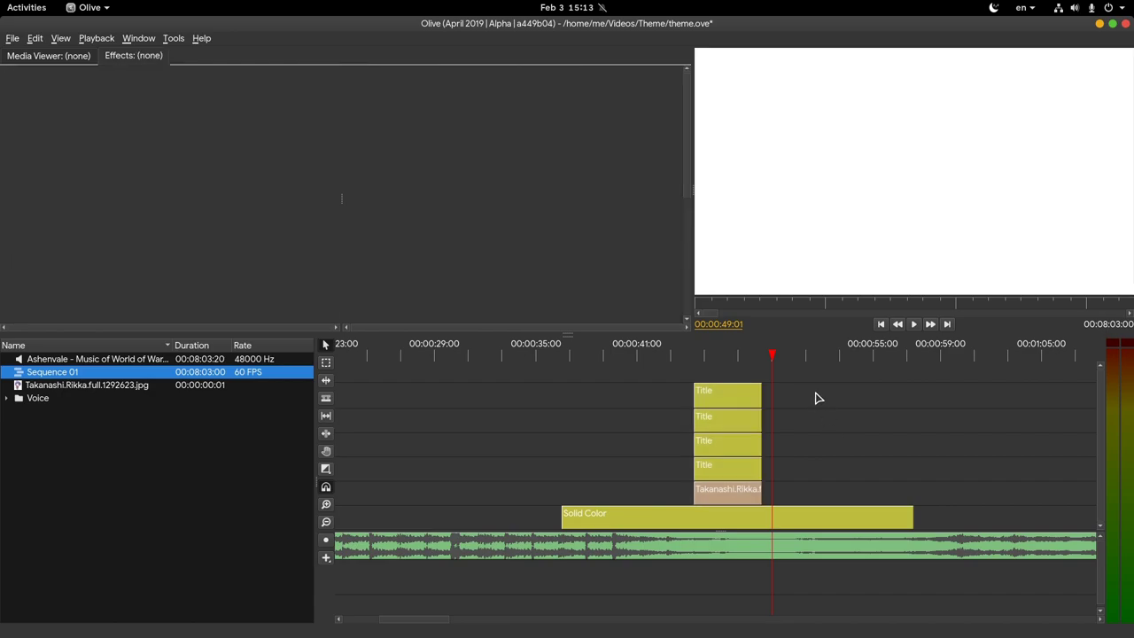
left_click_drag(814, 392, 703, 501)
right_click(703, 501)
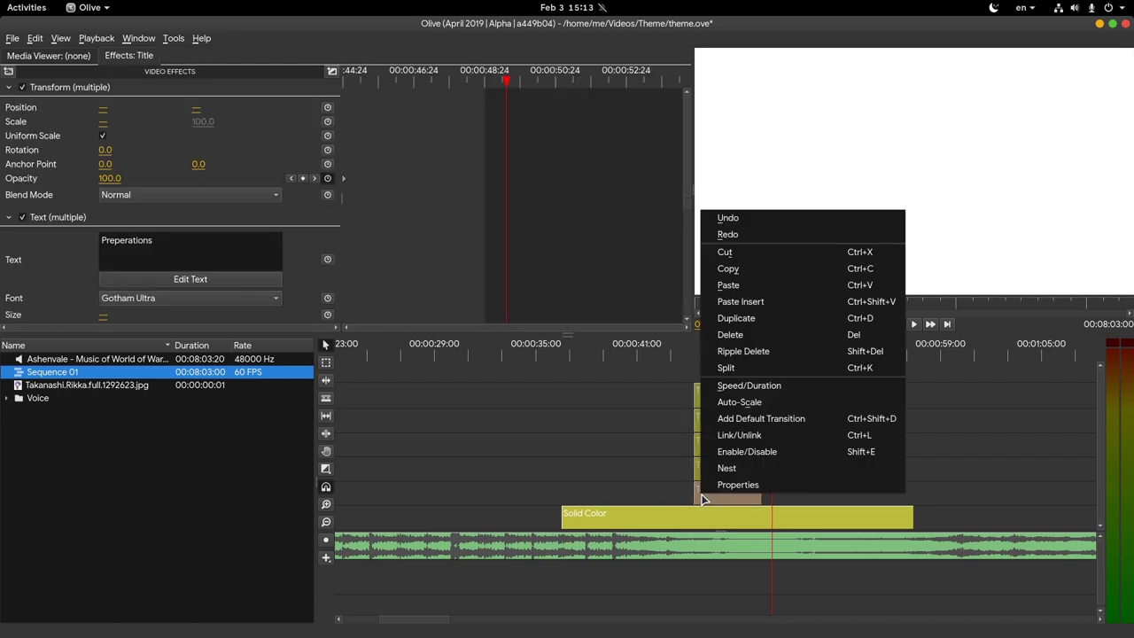
left_click(778, 474)
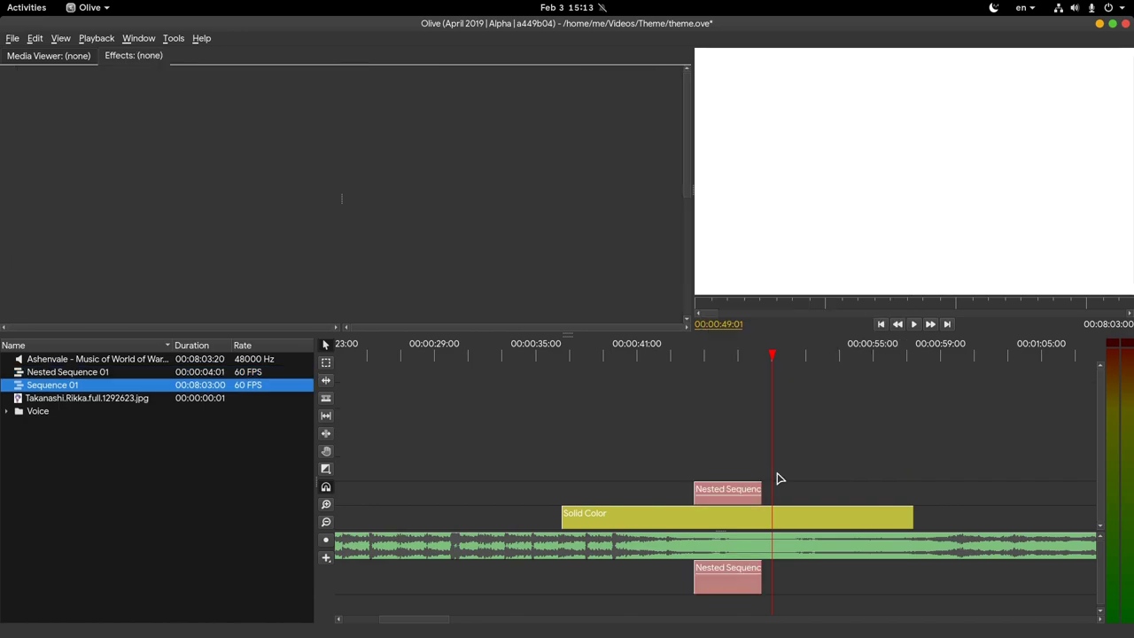
Step: Inspect the nested clip's effects and contents, then return to Sequence 01's timeline
left_click(747, 499)
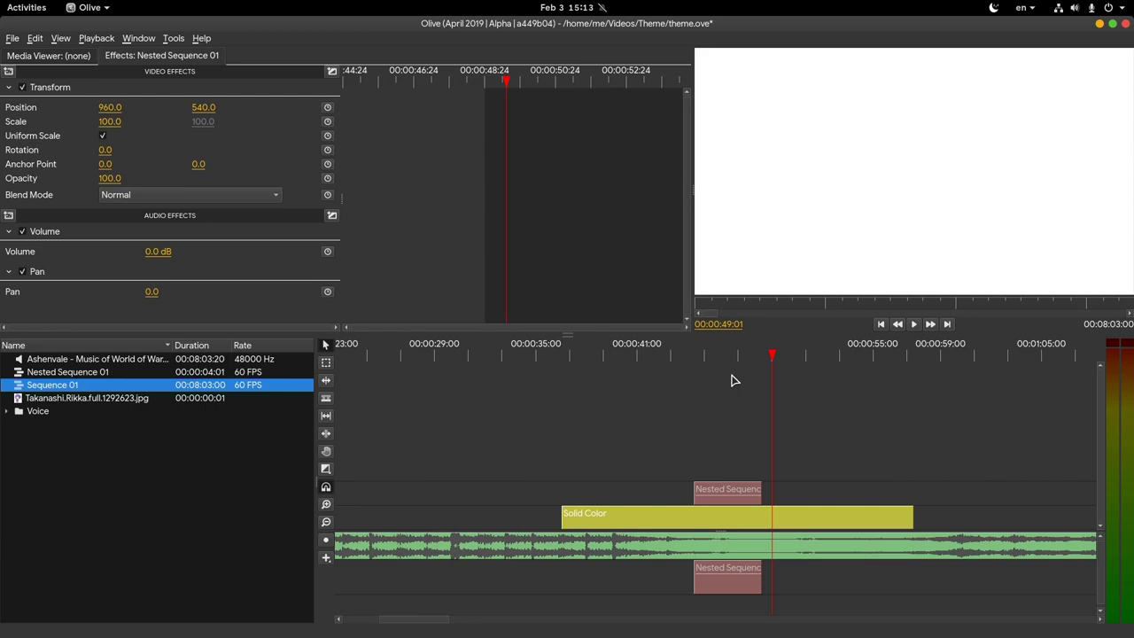
left_click(732, 354)
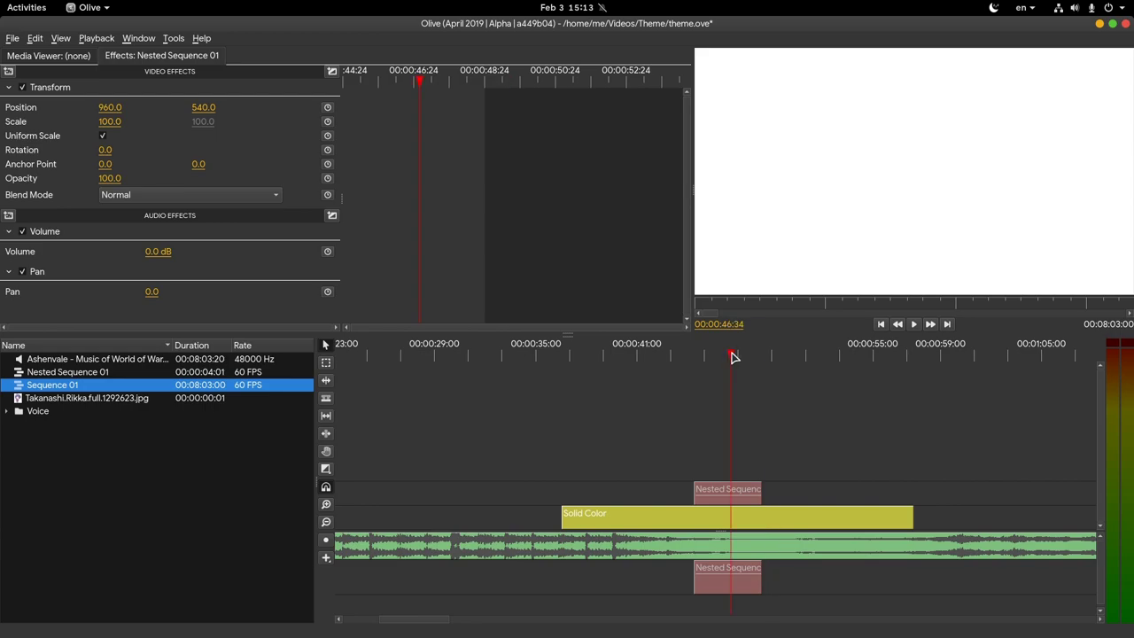
double_click(721, 494)
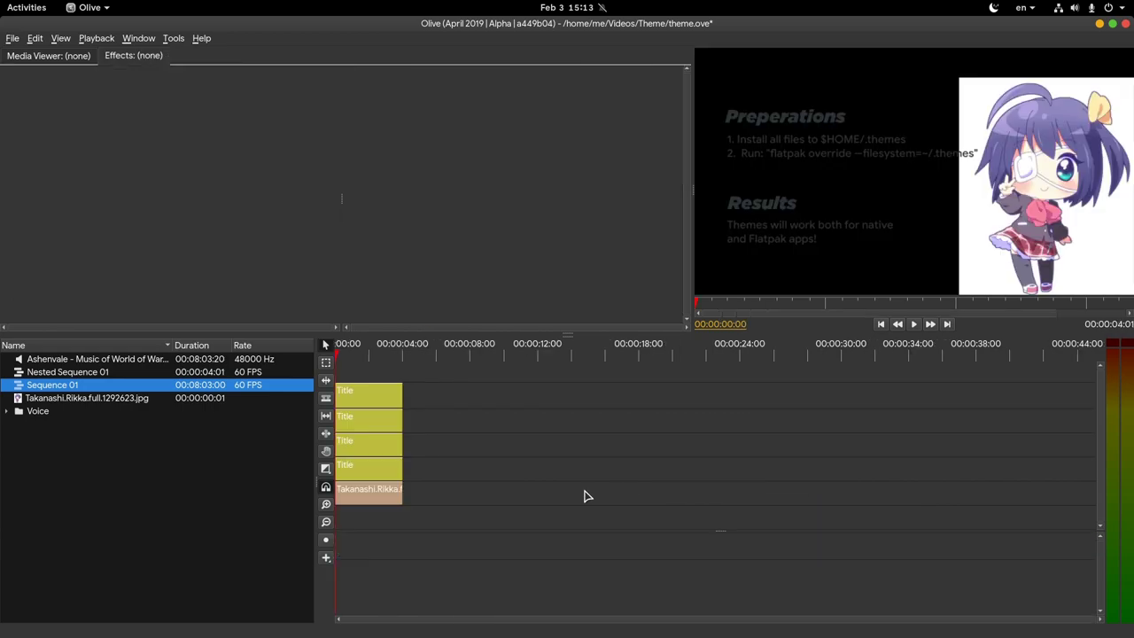
left_click(105, 376)
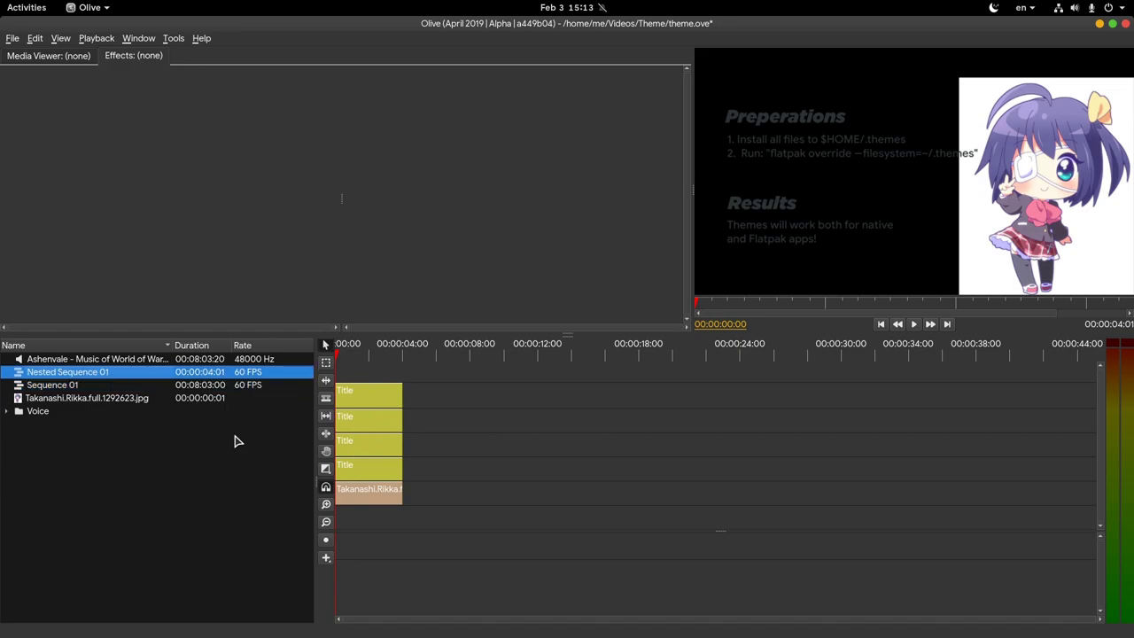
double_click(89, 388)
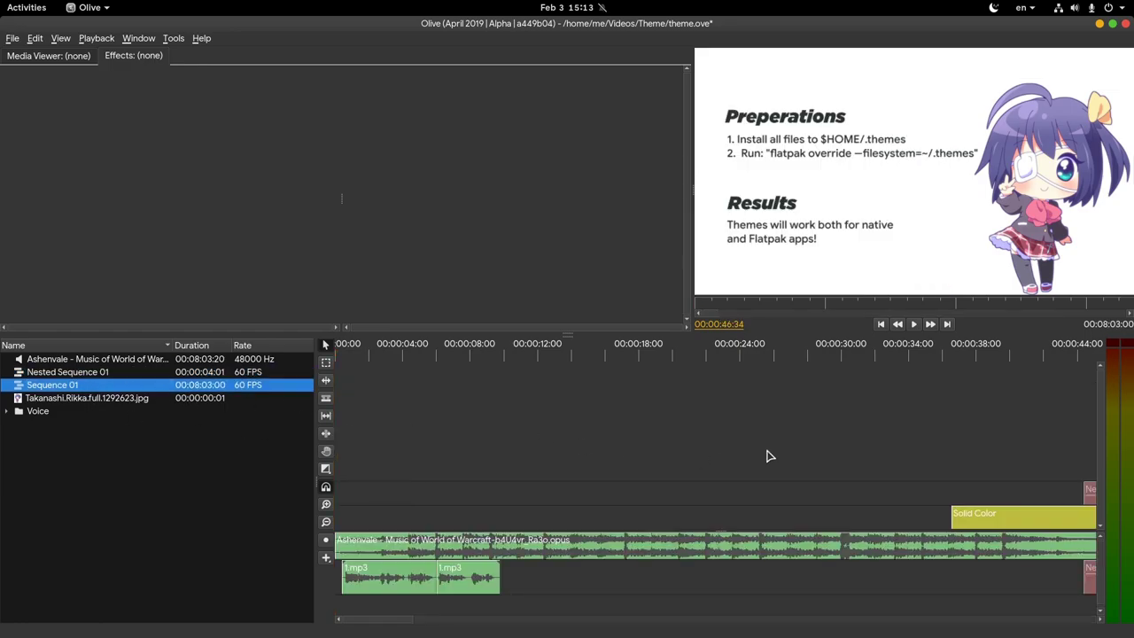
Step: Keyframe Nested Sequence 01's opacity from 0 up to 100 and back to 0 at 48:16
scroll(768, 457, "right", 5)
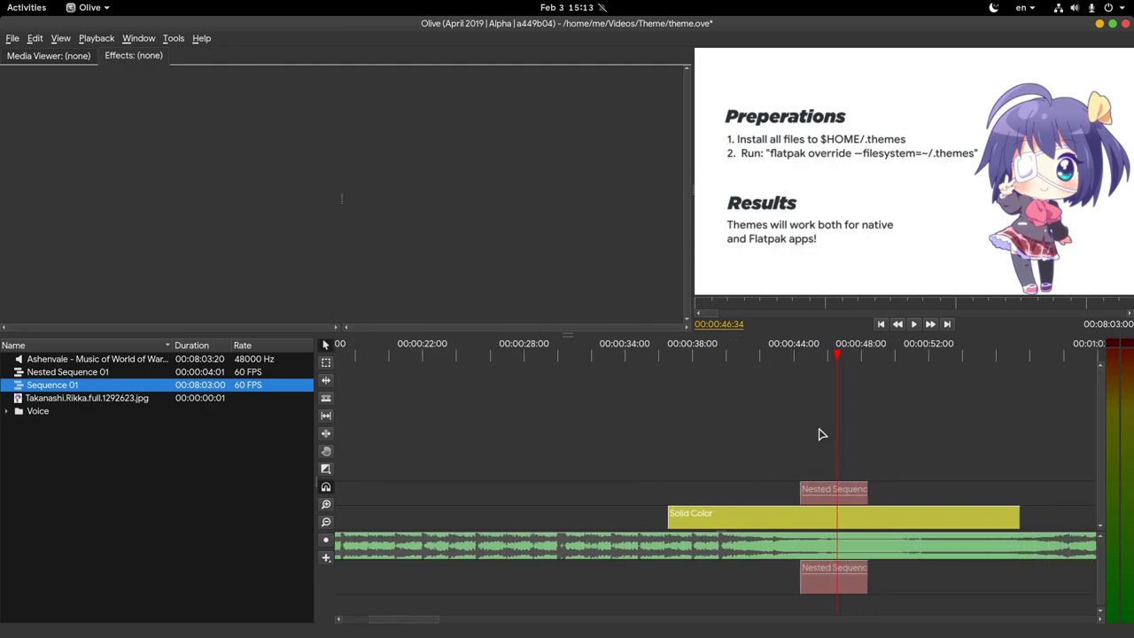
left_click_drag(824, 355, 800, 355)
left_click(808, 489)
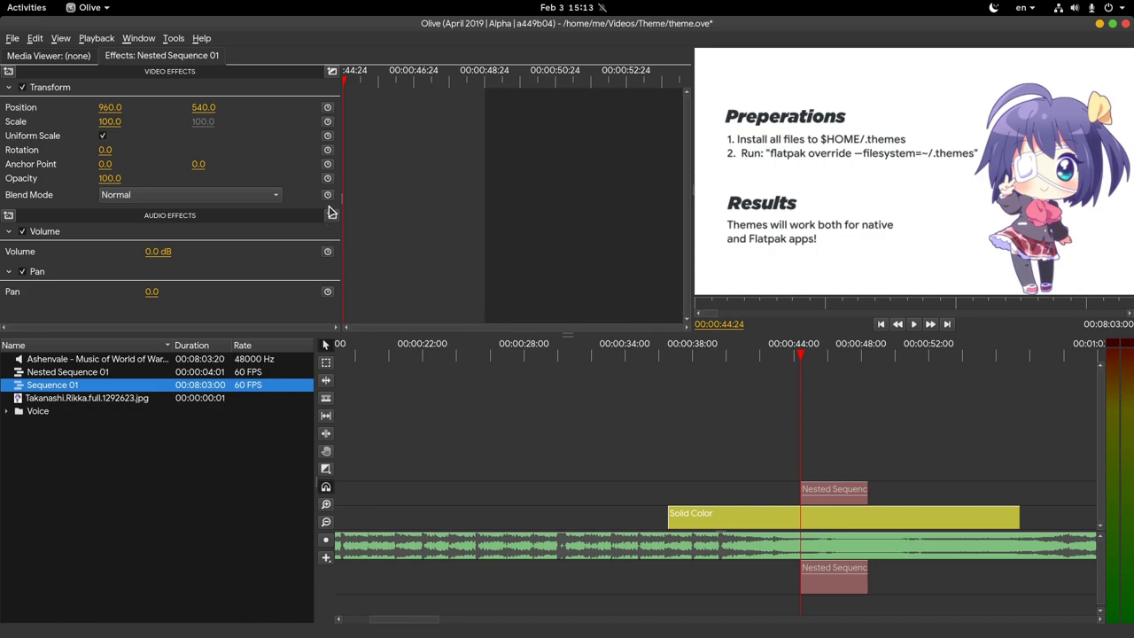
left_click(327, 178)
left_click_drag(110, 178, 89, 178)
left_click(383, 89)
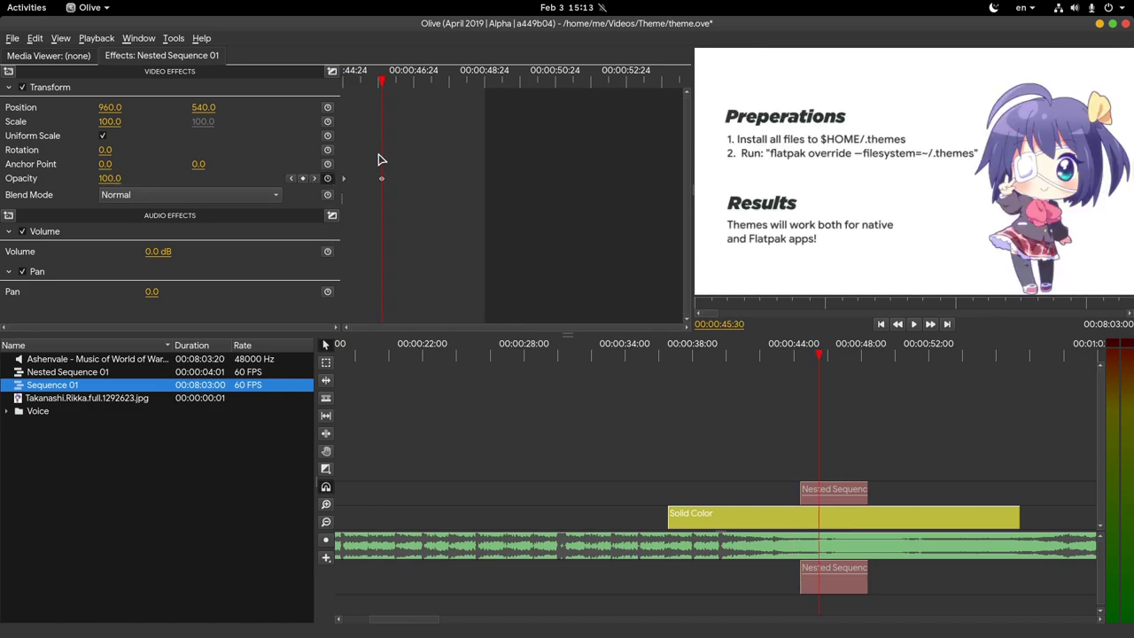
left_click(454, 84)
left_click(481, 80)
left_click_drag(110, 178, 88, 178)
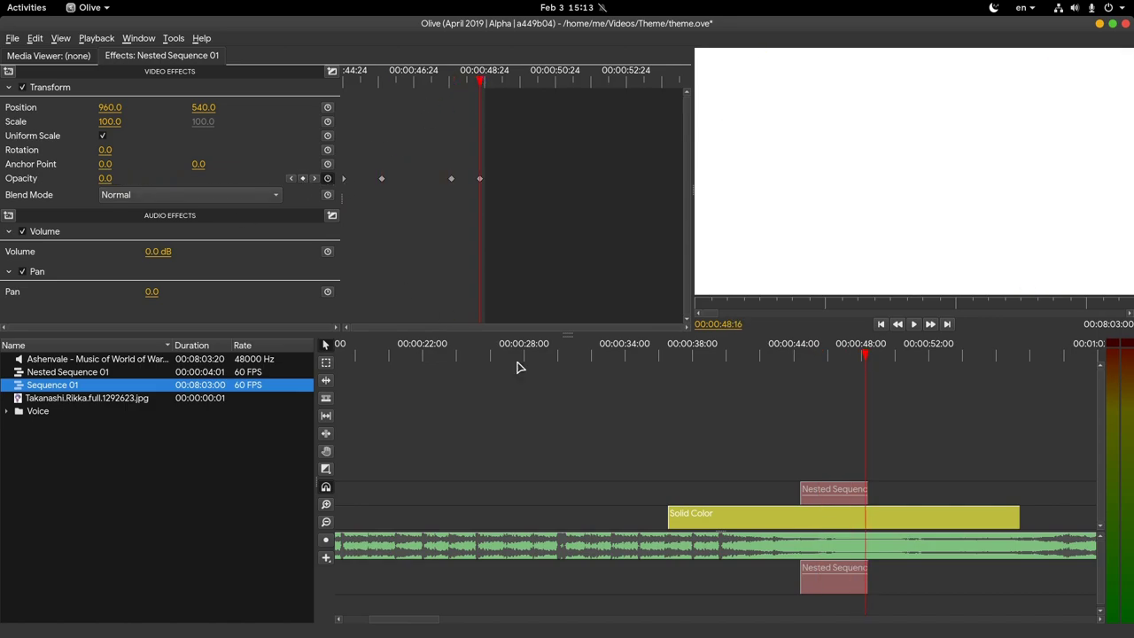
Step: Play back to check the fade, then delete all opacity keyframes, leaving opacity at 100
left_click(794, 356)
key("space")
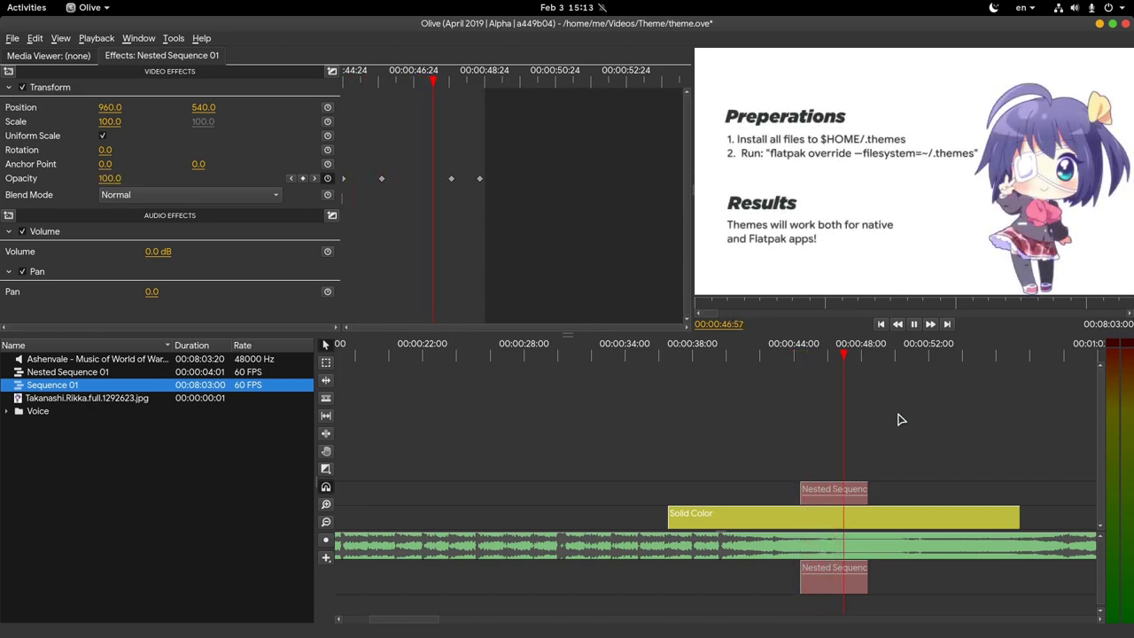
key("space")
left_click(327, 178)
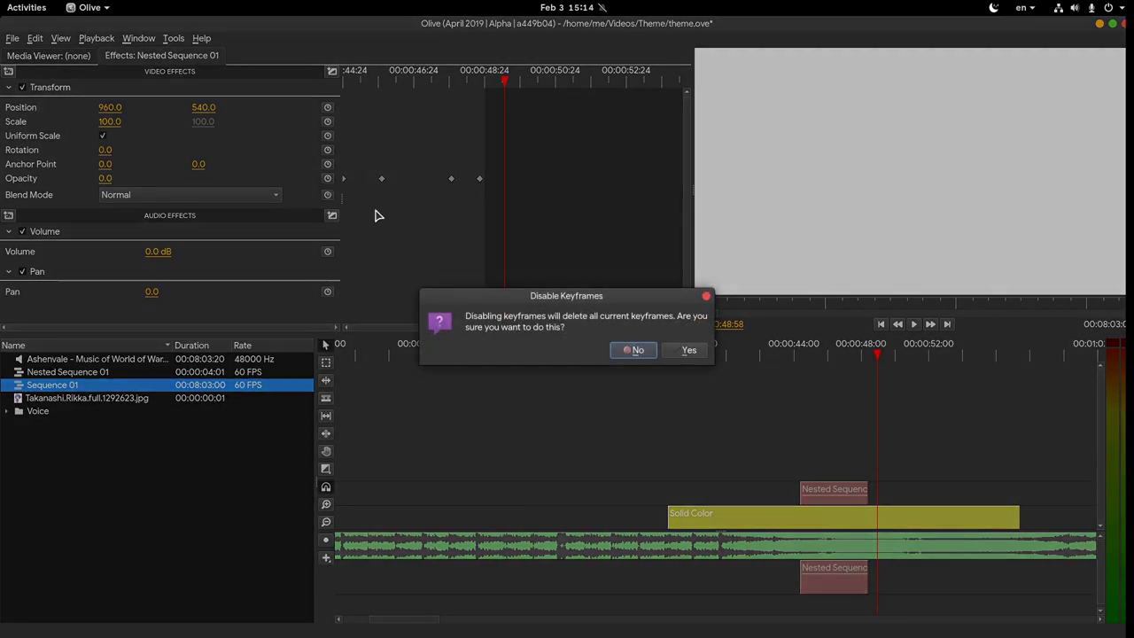
left_click(691, 352)
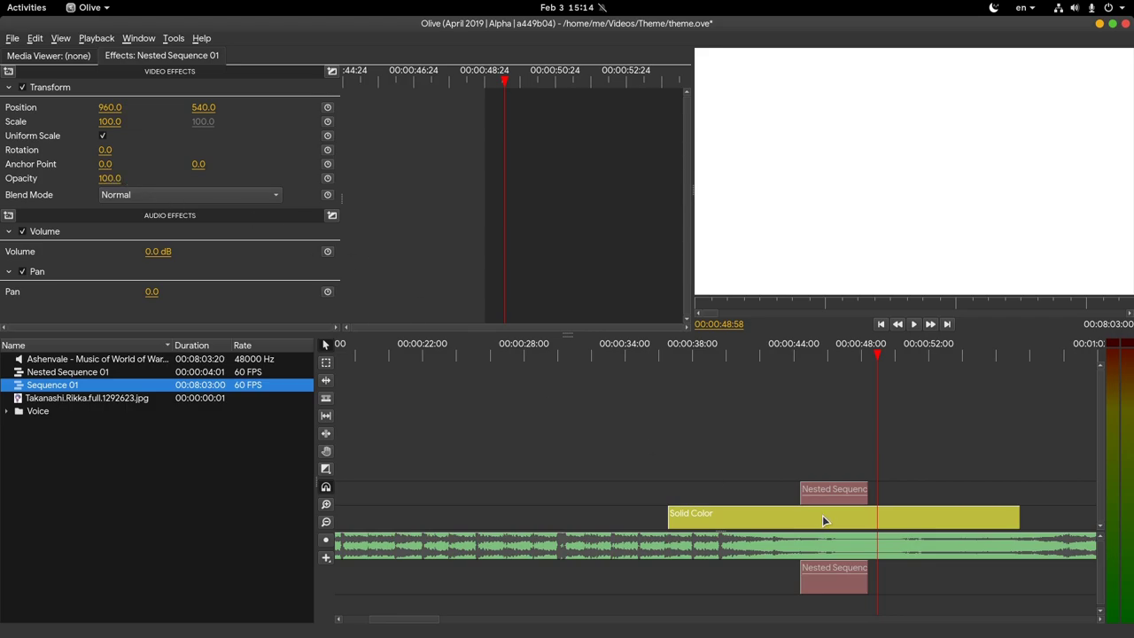
Step: Inside the nested sequence, shift the five clips about 15 seconds later
left_click(824, 357)
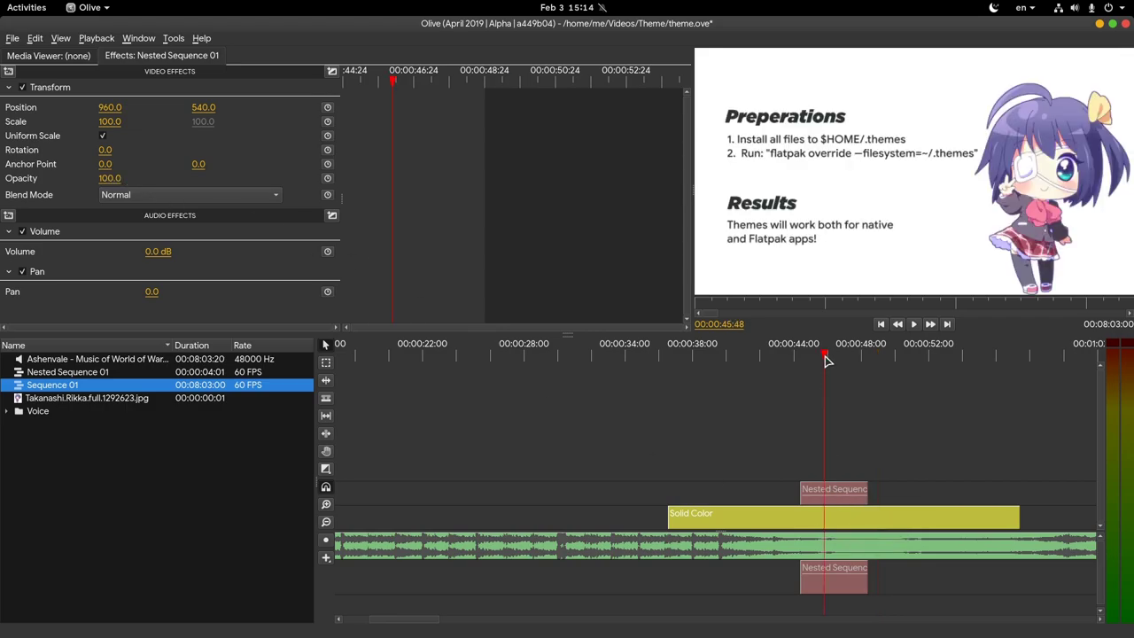
double_click(839, 501)
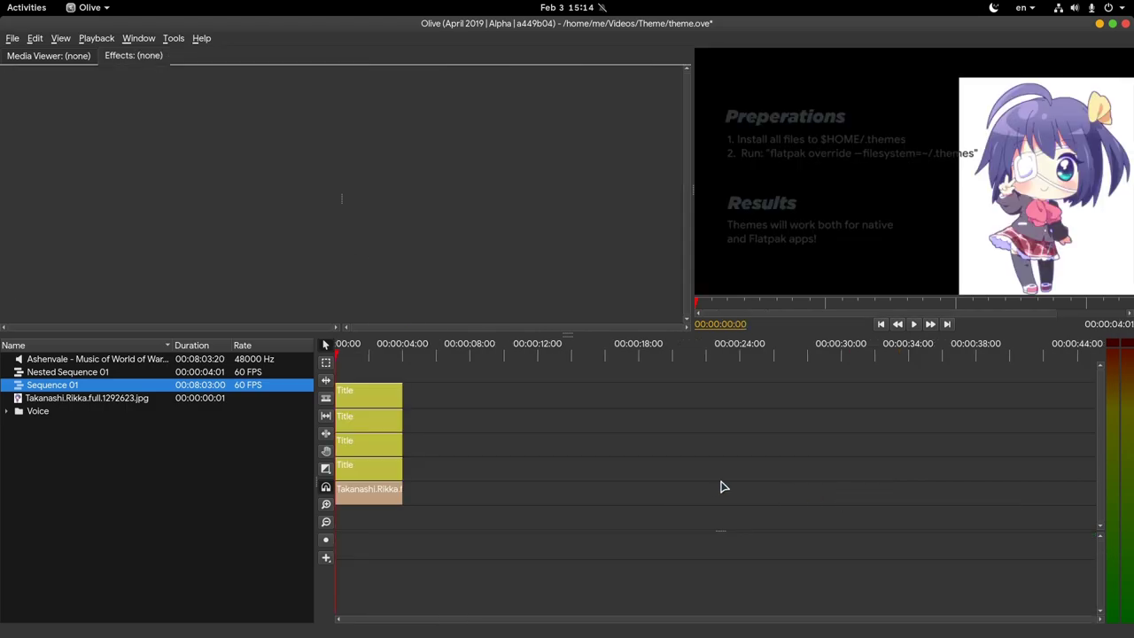
left_click_drag(435, 386, 617, 503)
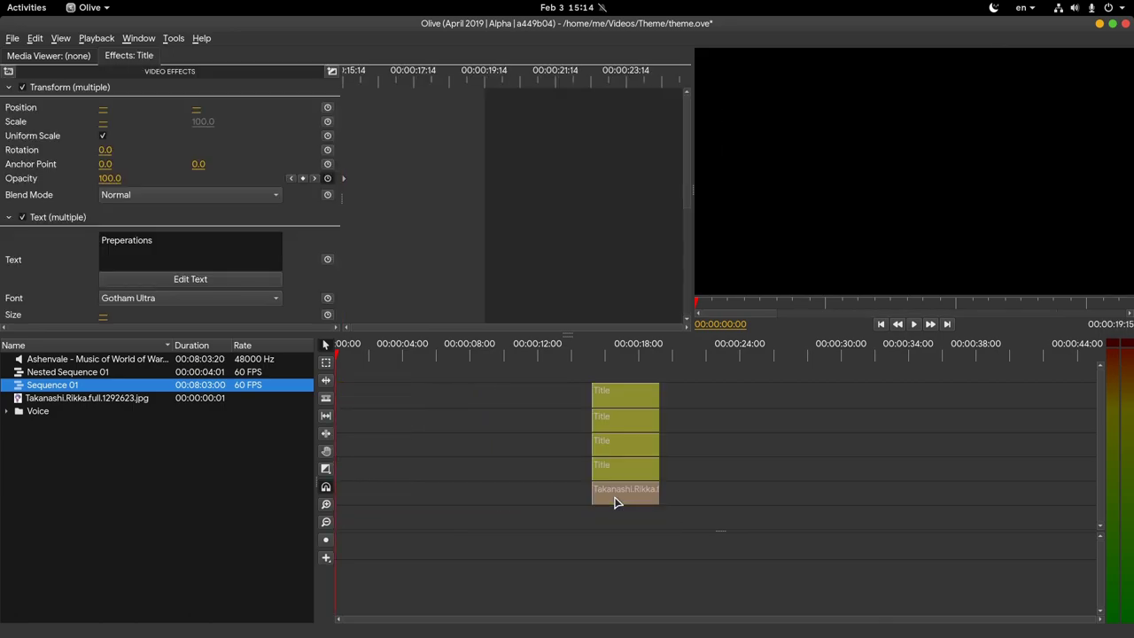
Step: Place a white Solid Color clip beneath the five clips
left_click(326, 558)
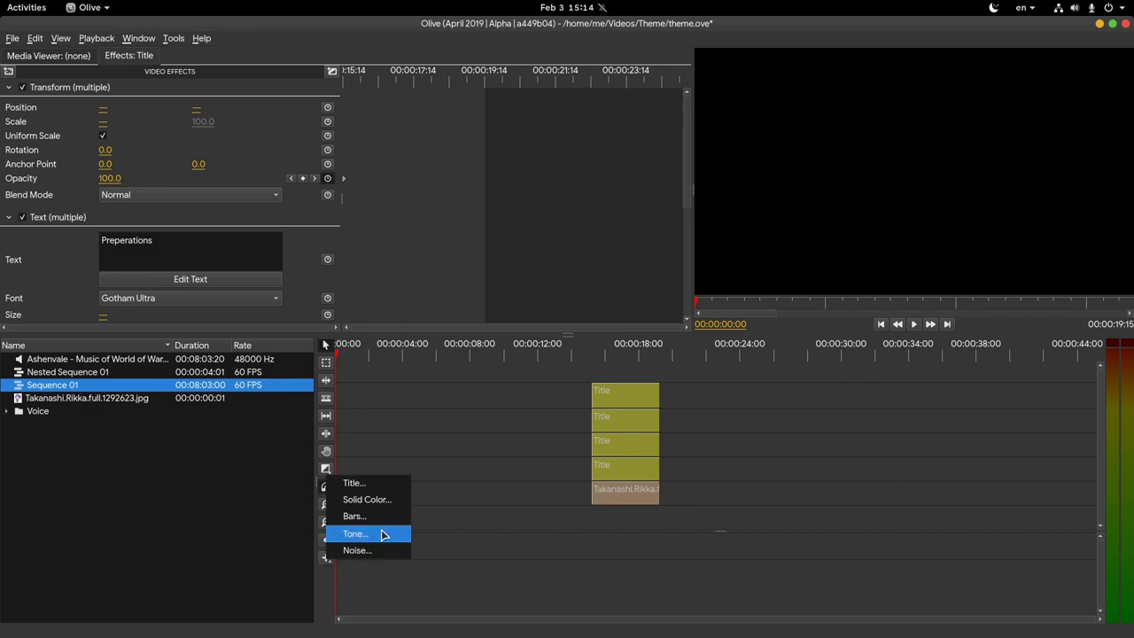
left_click(372, 499)
left_click_drag(494, 516, 776, 528)
left_click(543, 525)
left_click(209, 275)
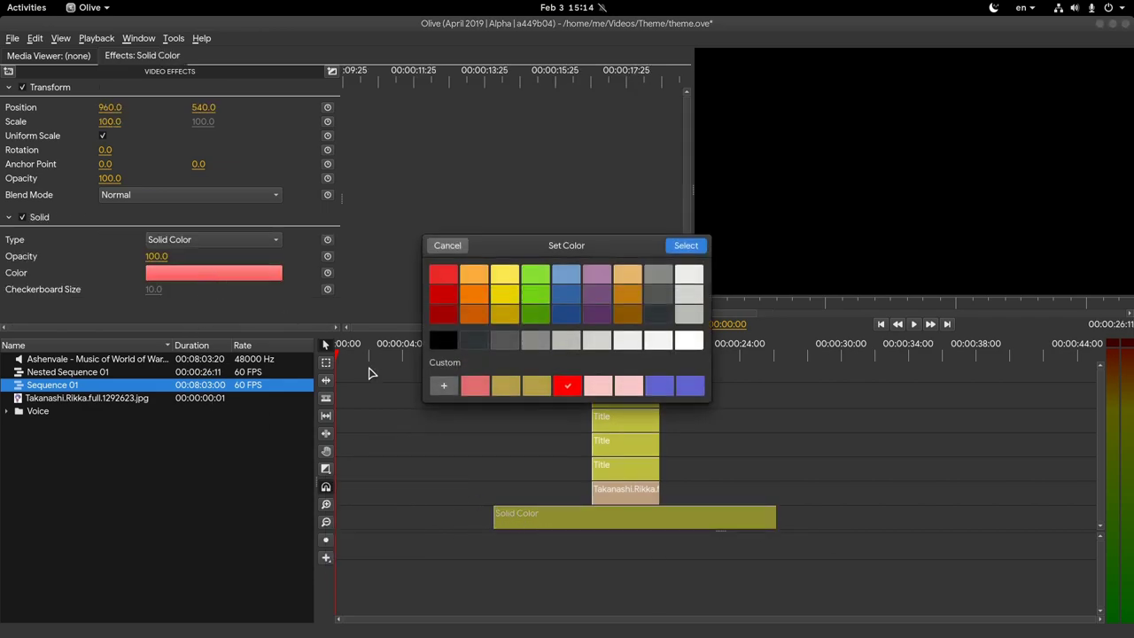
left_click(685, 245)
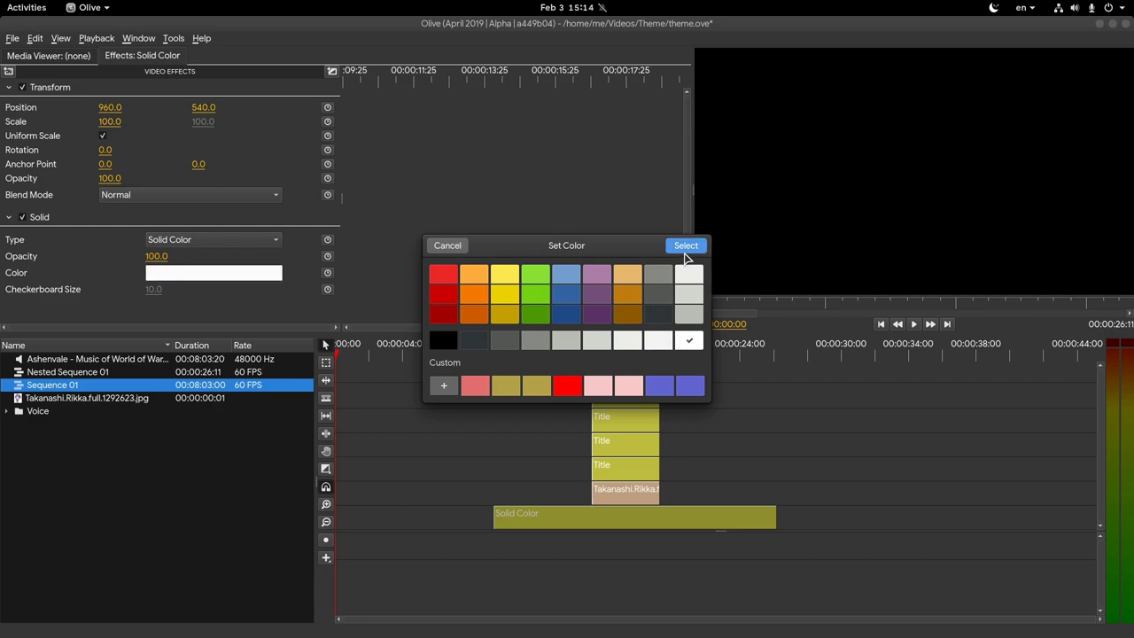
Step: Preview the titles over the white background from about 00:00:14:34
left_click(581, 361)
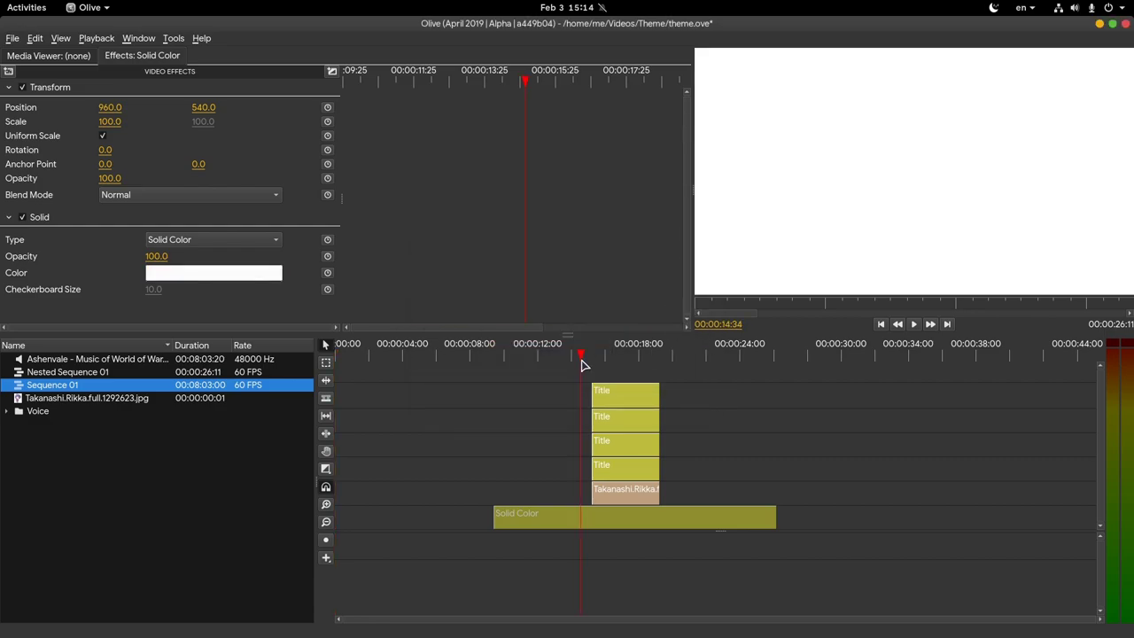
key("space")
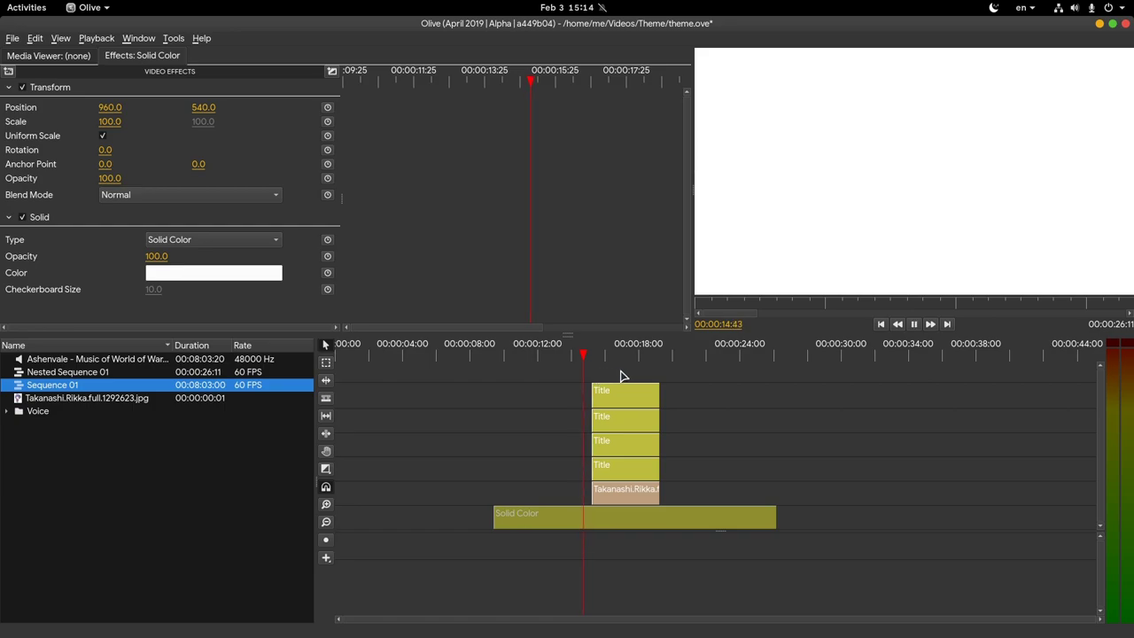
key("space")
Step: Select the four Title clips and the image and set their opacity to 0 at the clips' start
left_click(698, 409)
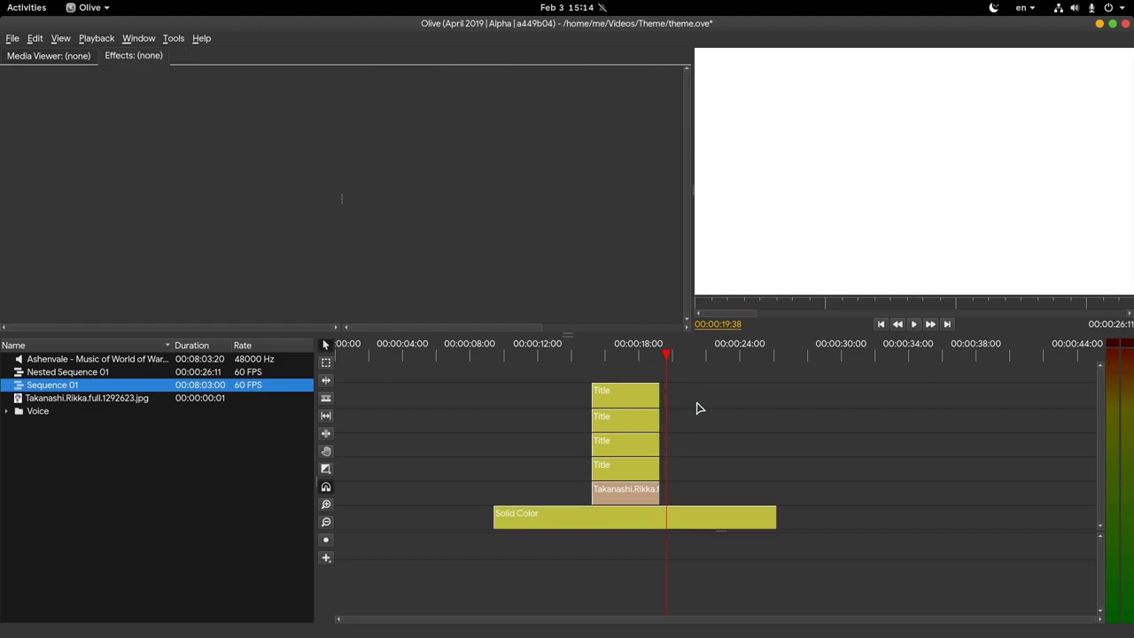
left_click_drag(719, 392, 592, 496)
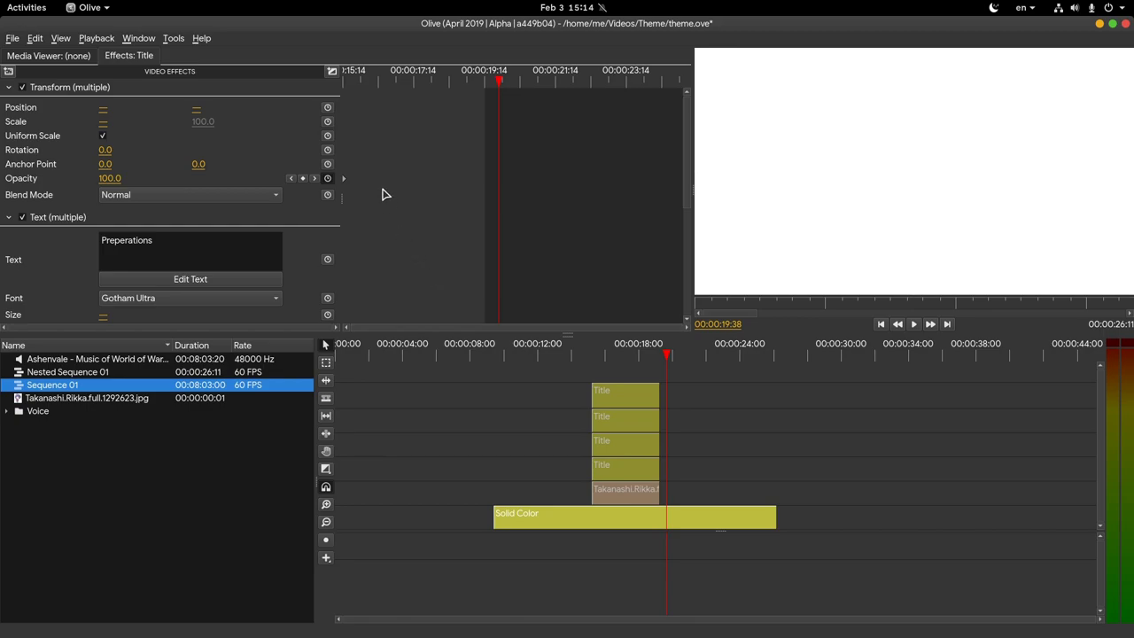
left_click(345, 81)
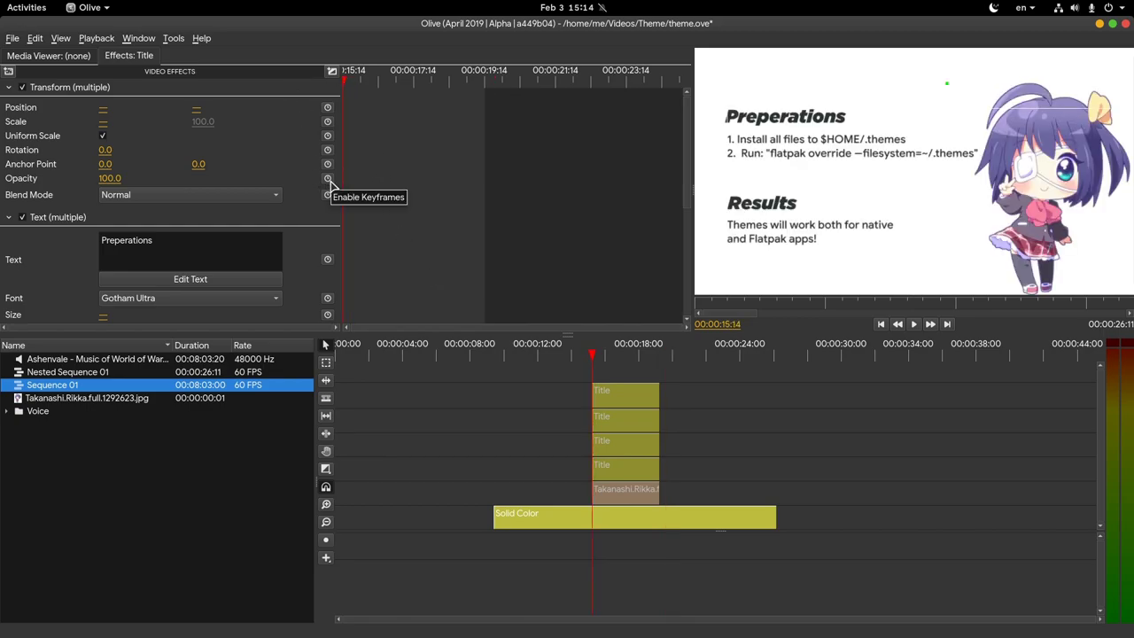
left_click_drag(126, 186, 151, 181)
Step: Add opacity keyframes at 16:11 and 18:13, fade to 0 at 19:07, and preview
left_click(376, 81)
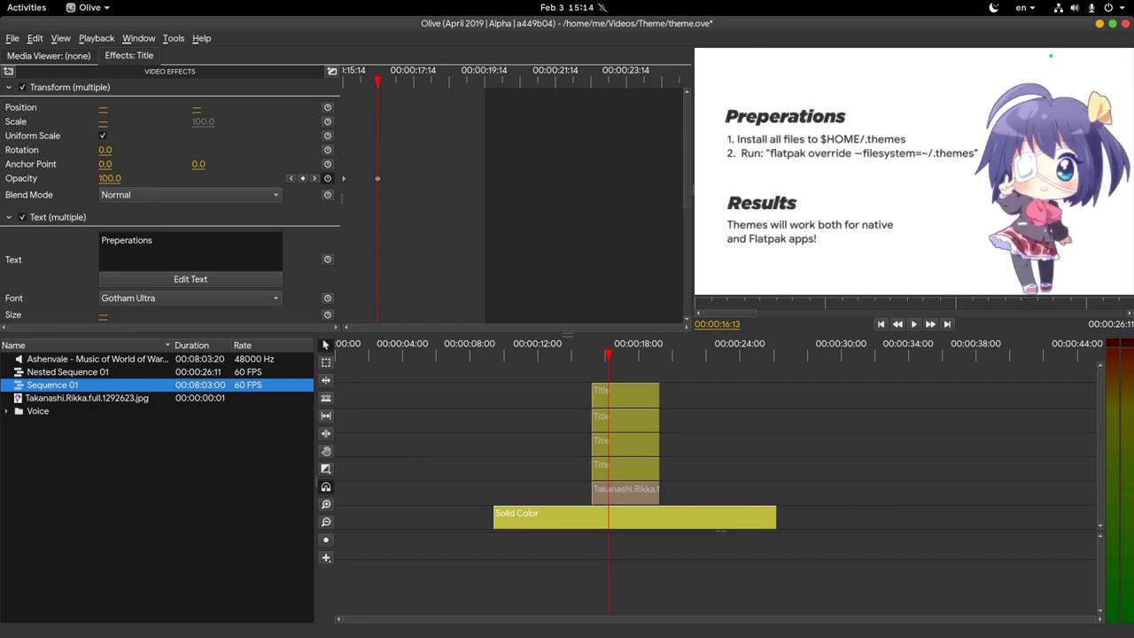
left_click(448, 82)
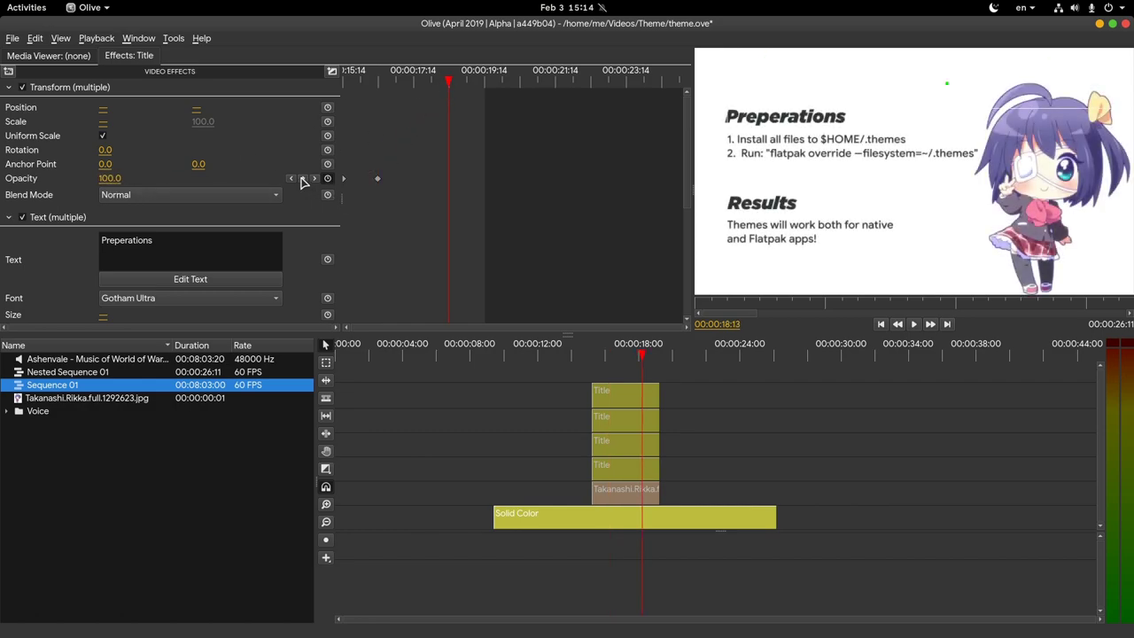
left_click_drag(463, 84, 483, 84)
left_click_drag(115, 180, 62, 180)
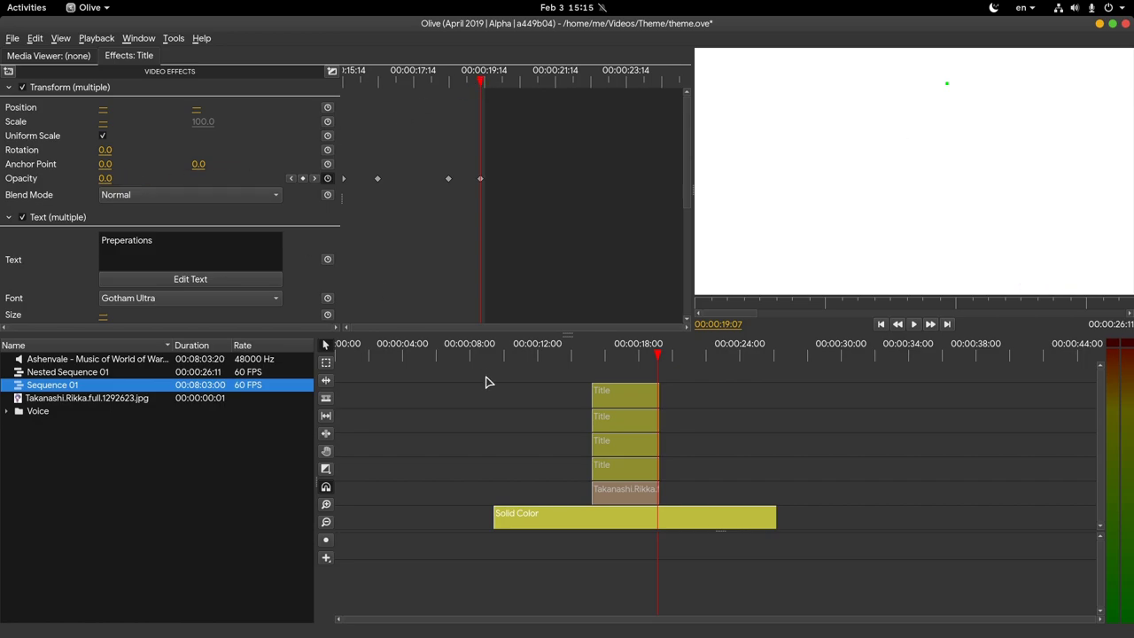
left_click(577, 356)
key("space")
key("space")
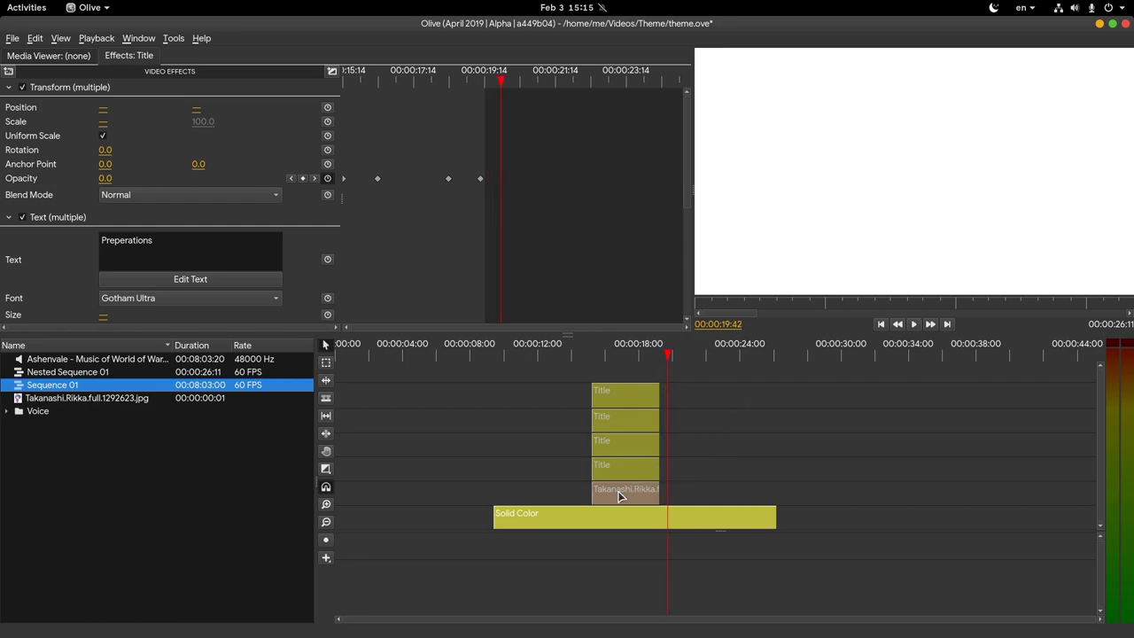
Step: Move the Takanashi image's opacity keyframe to the playhead at 00:00:16:55
left_click(621, 357)
left_click(734, 470)
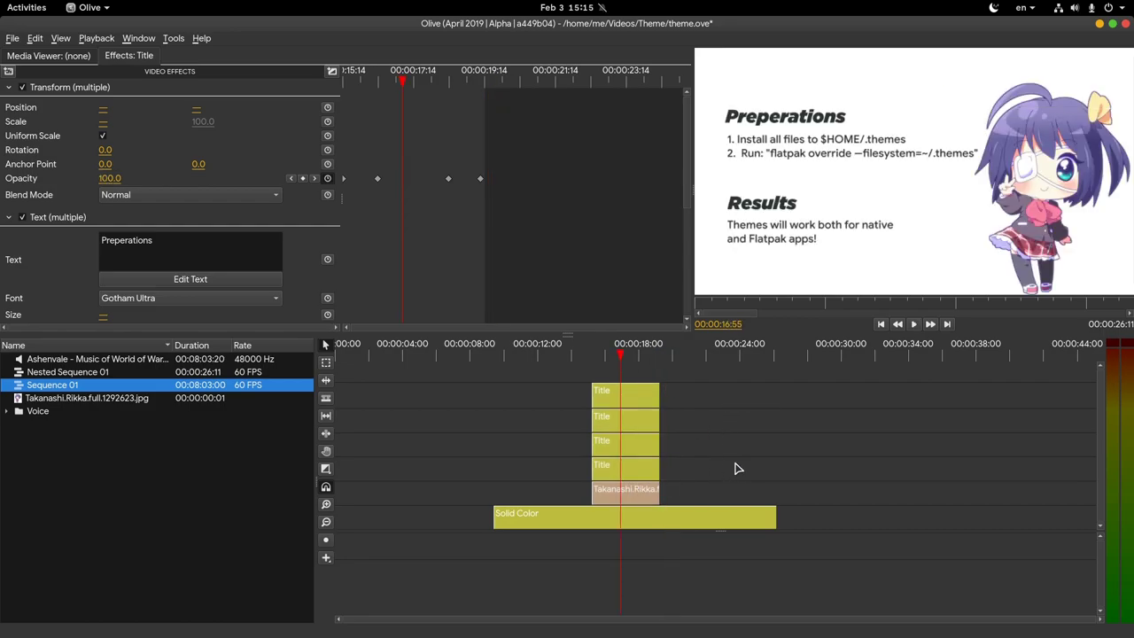
left_click(620, 492)
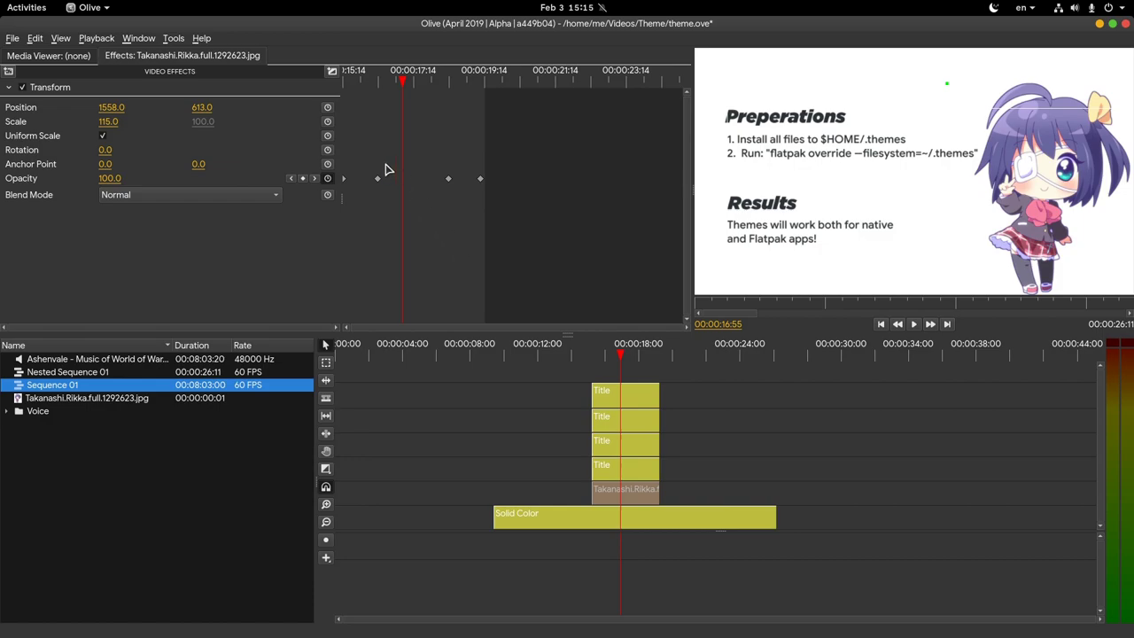
left_click_drag(377, 178, 400, 185)
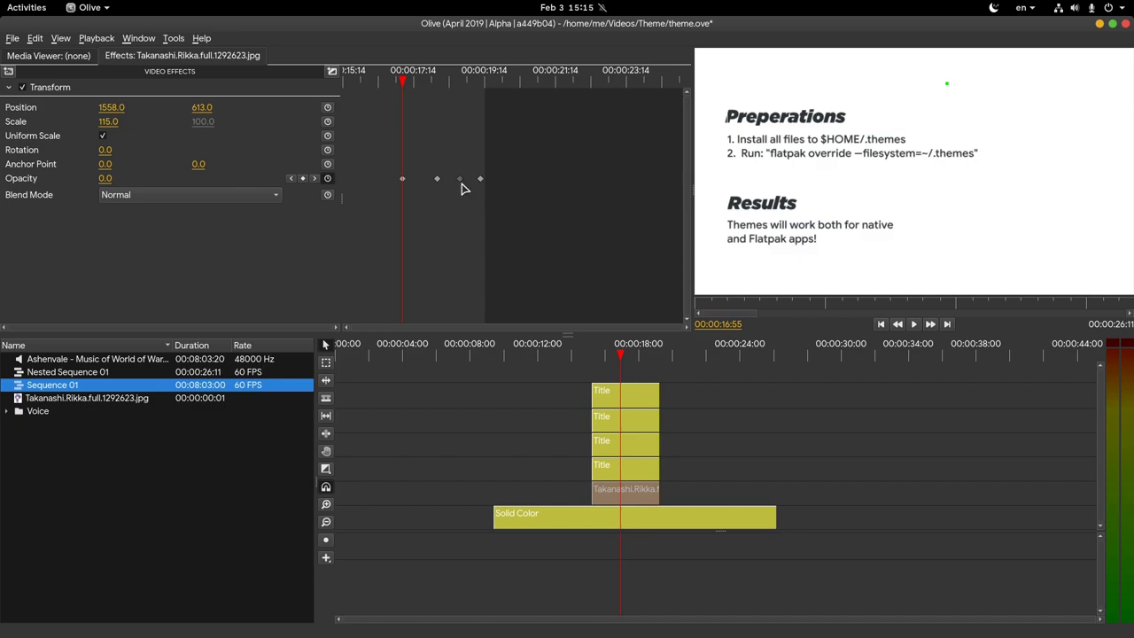
Step: Preview the delayed image fade from about 00:00:14
left_click(578, 356)
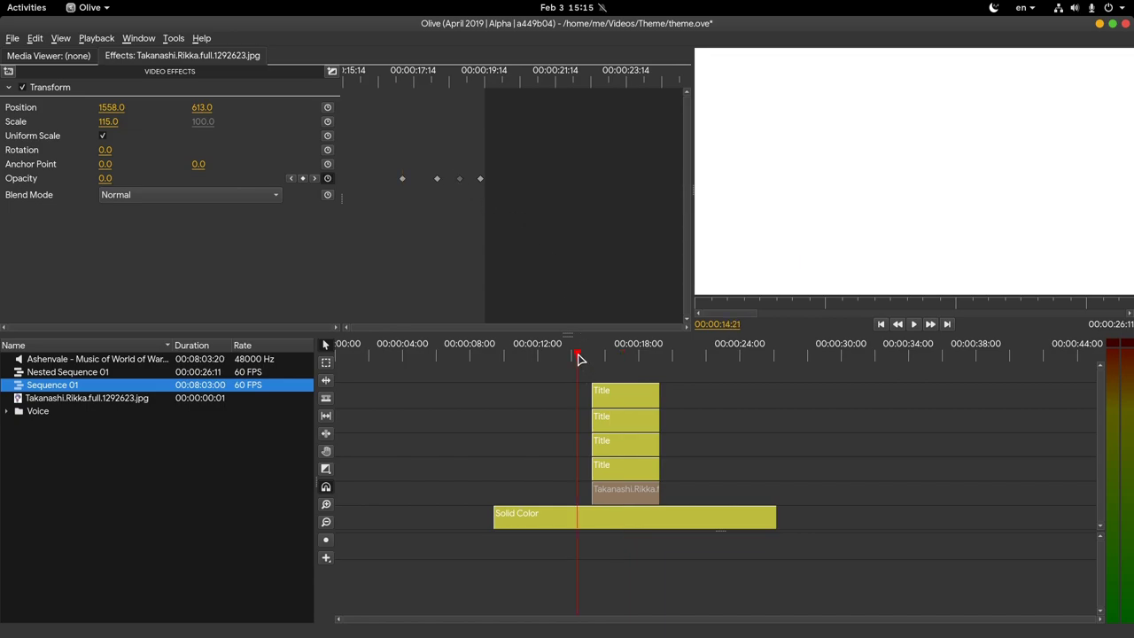
key("space")
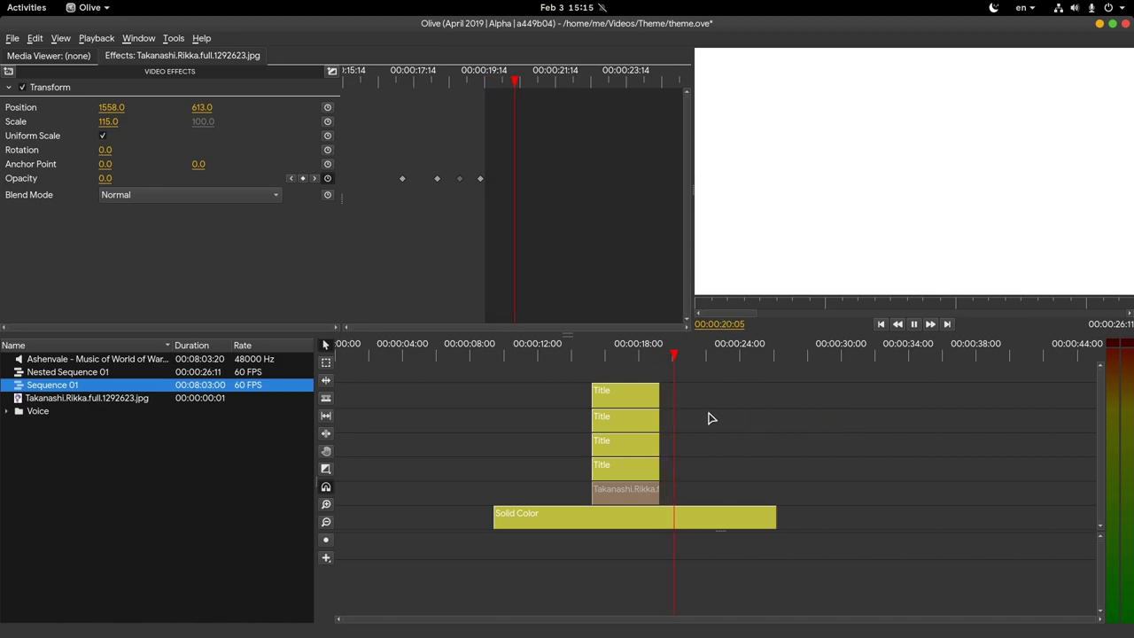
left_click(573, 356)
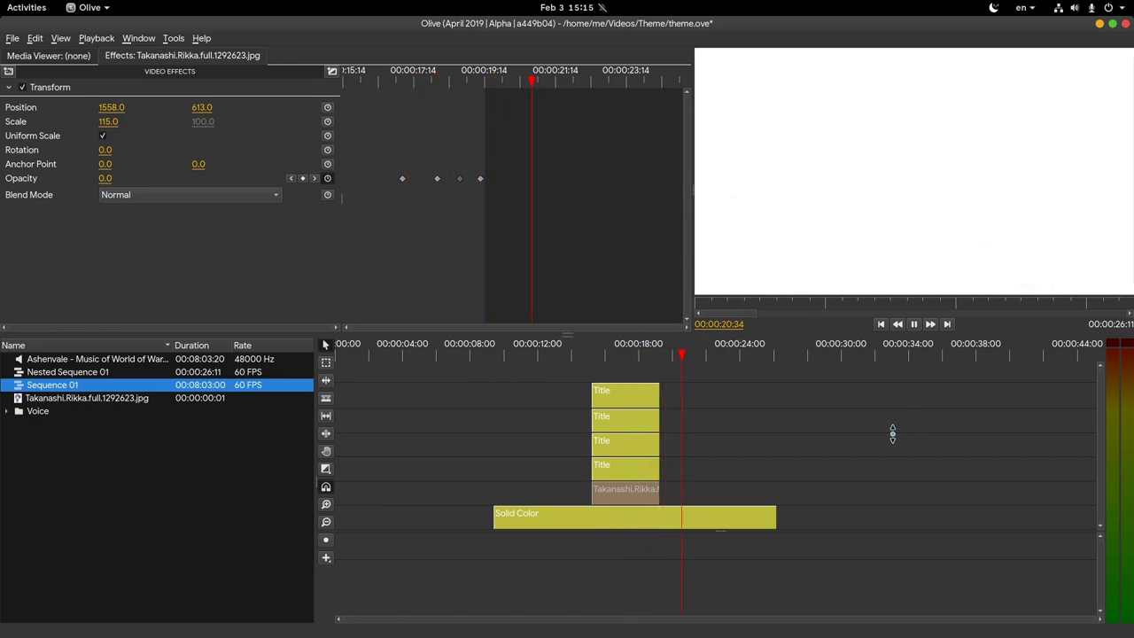
key("space")
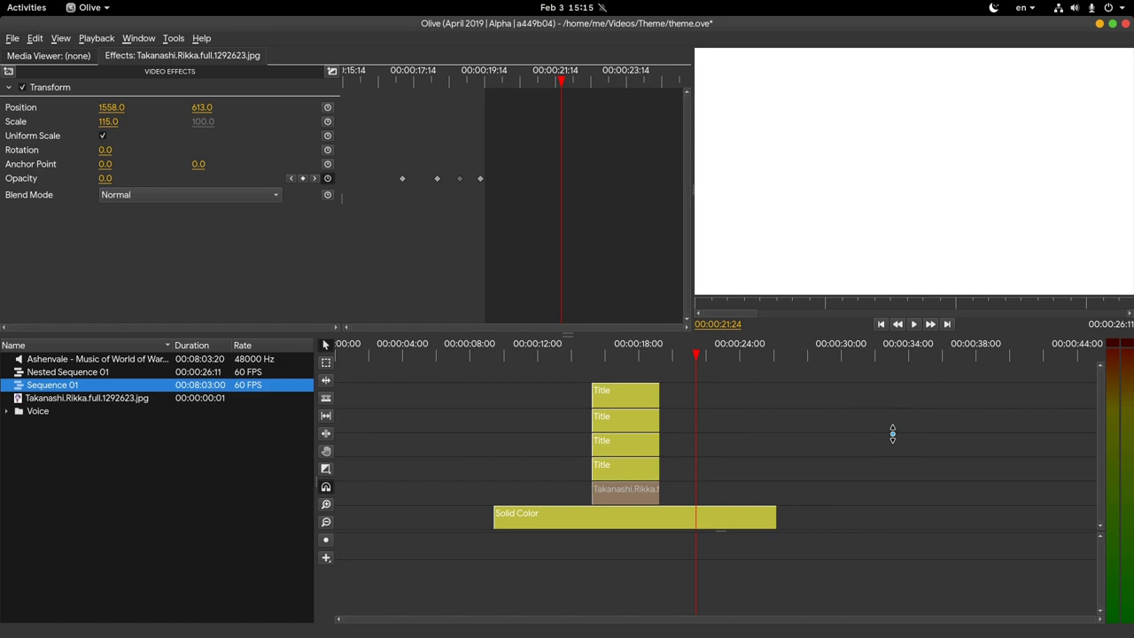
Step: Back in Sequence 01, extend Nested Sequence 01's end well past the Solid Color clip
double_click(94, 386)
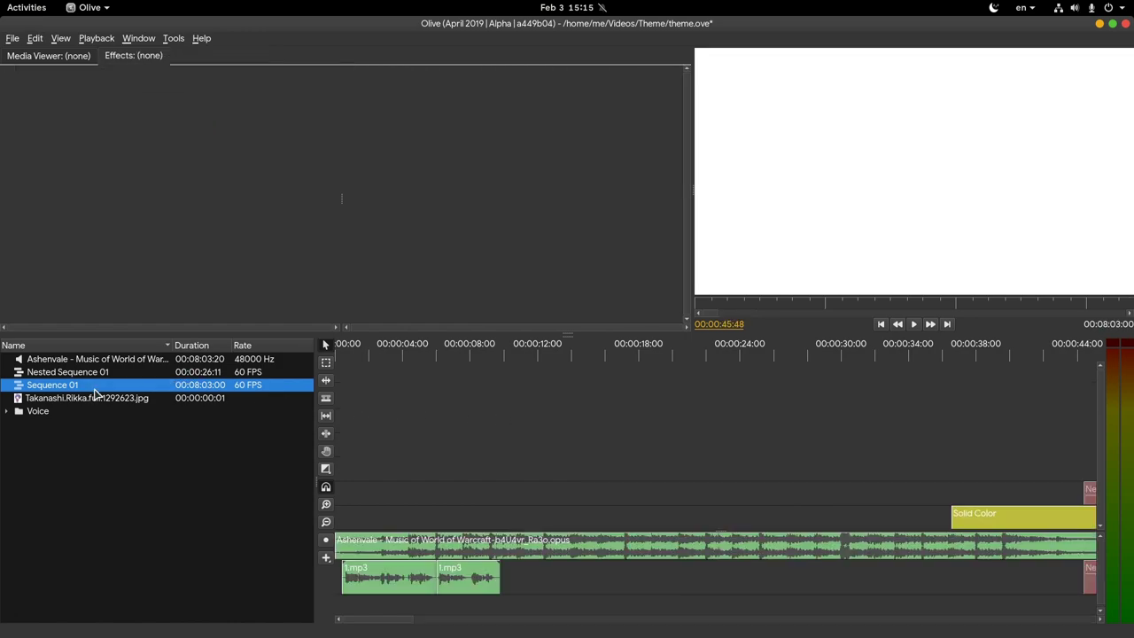
scroll(678, 448, "down", 4)
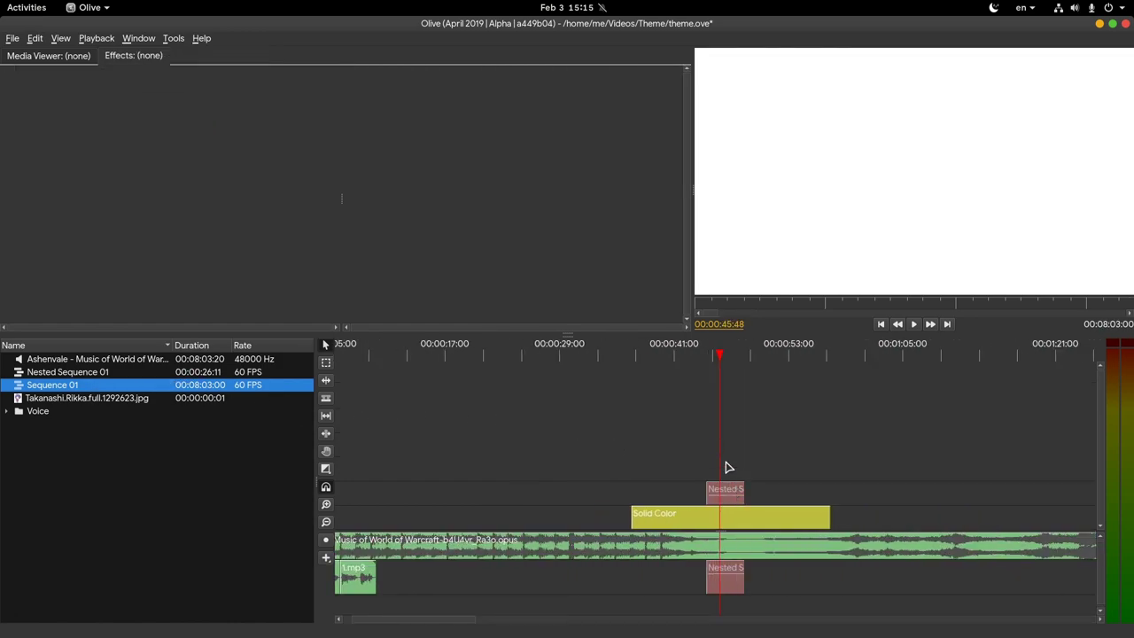
left_click(726, 354)
left_click_drag(728, 354, 723, 355)
left_click_drag(741, 493, 950, 496)
Step: Scrub the playhead through 52:46, 55:45 and 58:24 to check the extended clip
left_click(787, 355)
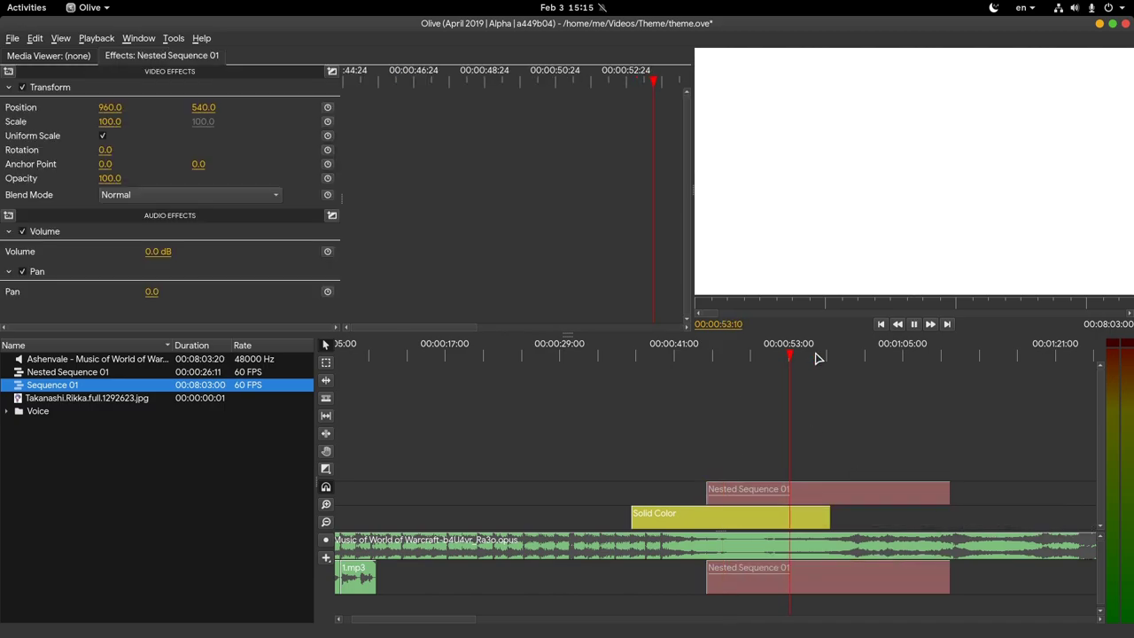
left_click(814, 355)
left_click(840, 355)
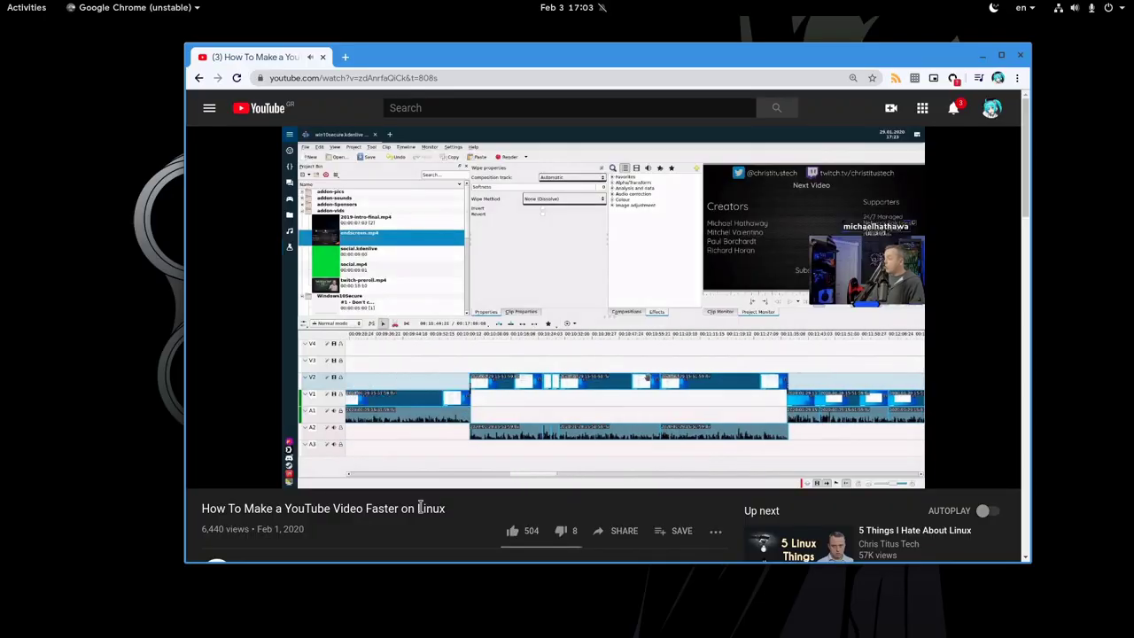
Step: Select the title of the 'How To Make a YouTube Video Faster on Linux' video
triple_click(420, 508)
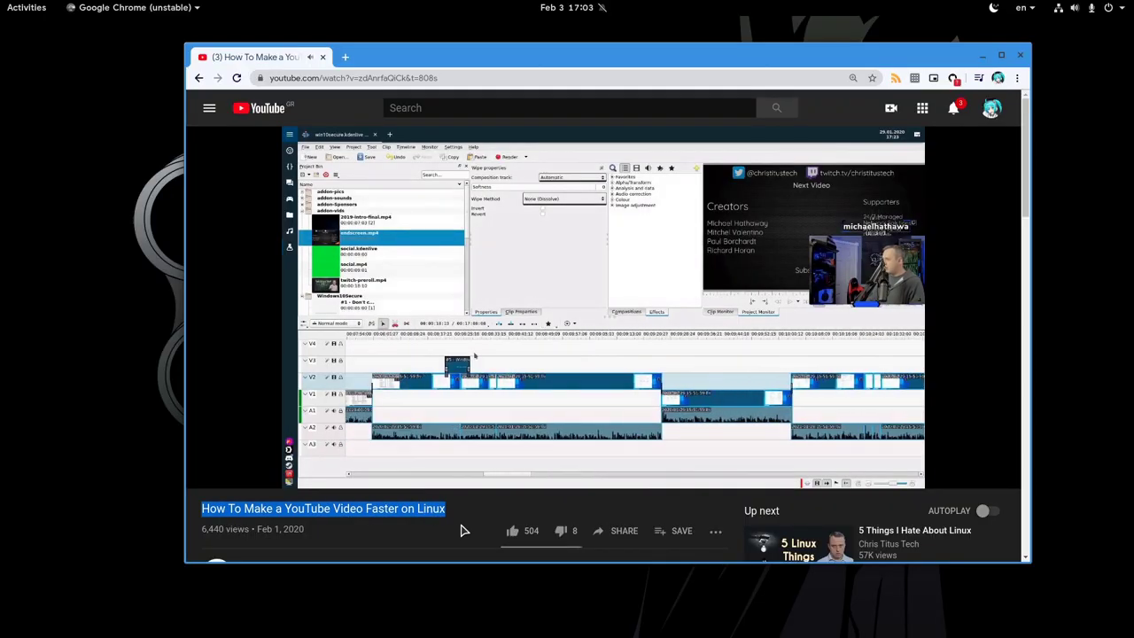